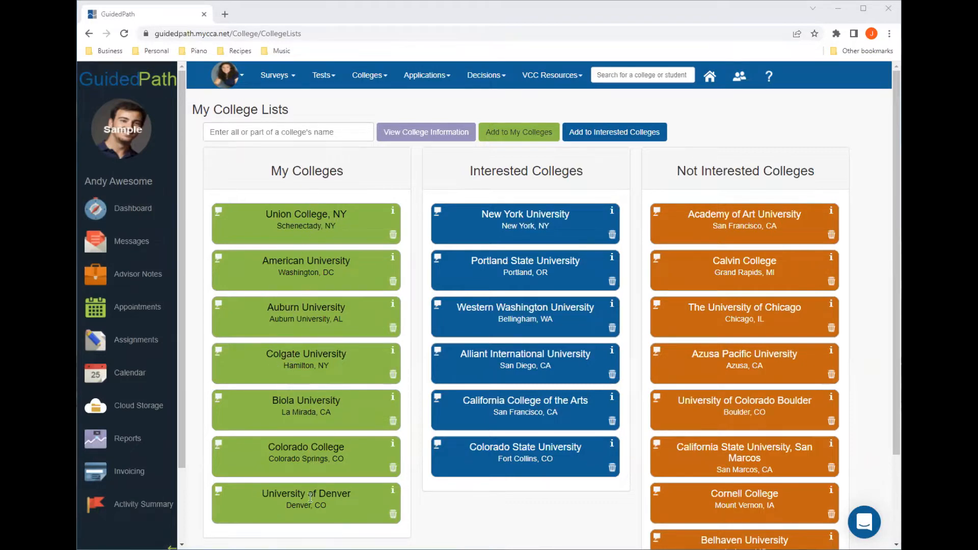
mouse_move(365, 85)
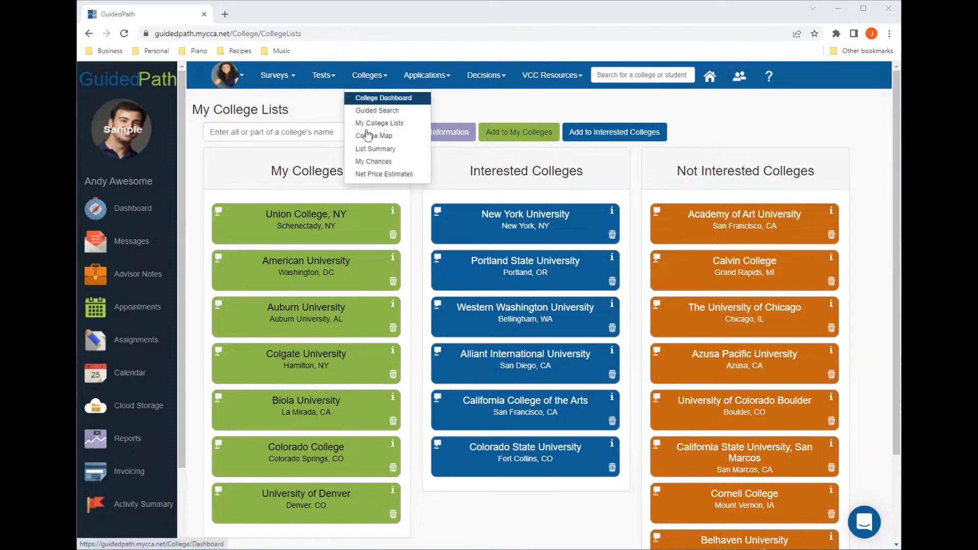
mouse_move(532, 272)
left_mouse_down()
mouse_move(319, 270)
mouse_move(520, 271)
left_mouse_up()
left_click(245, 132)
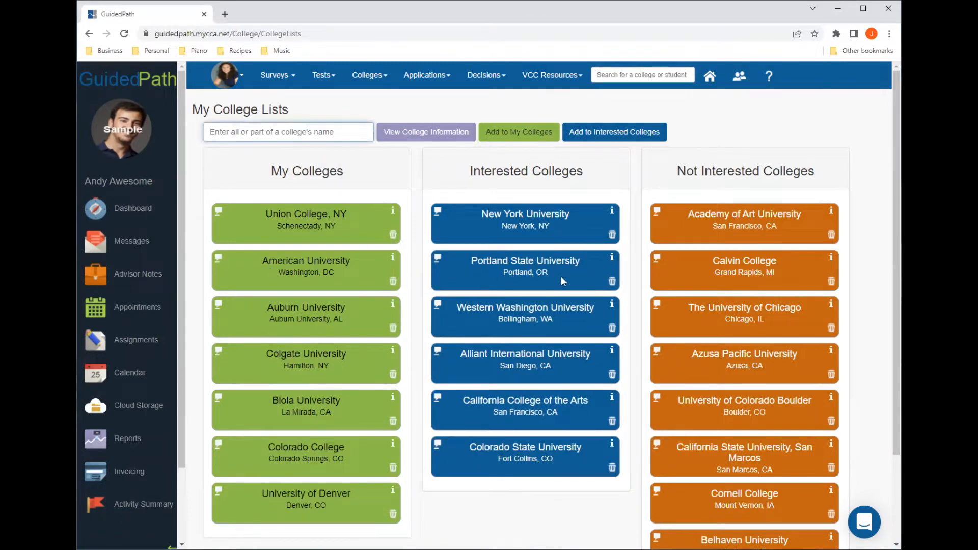
left_click(369, 76)
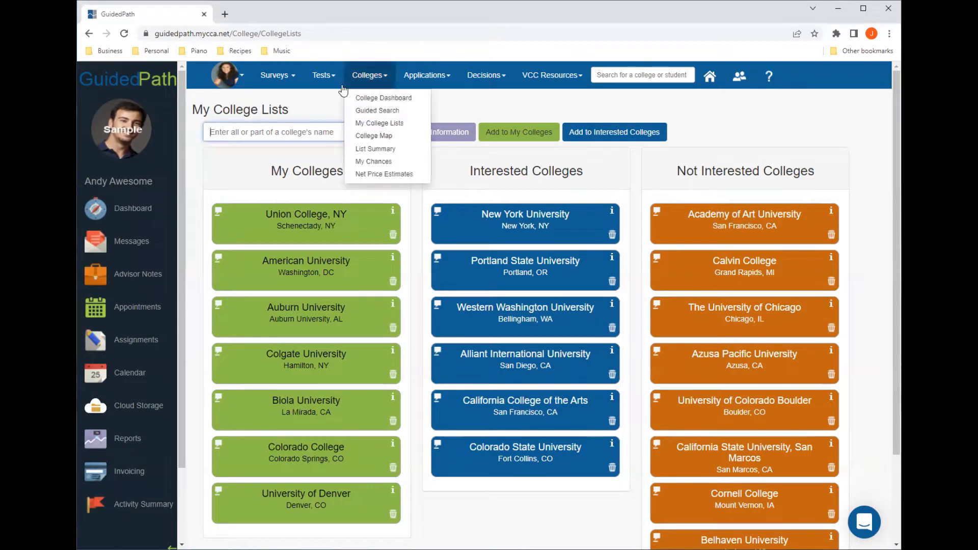
- Open American University's record for editing from My Decision Details and review the available My Decision options
left_click(478, 82)
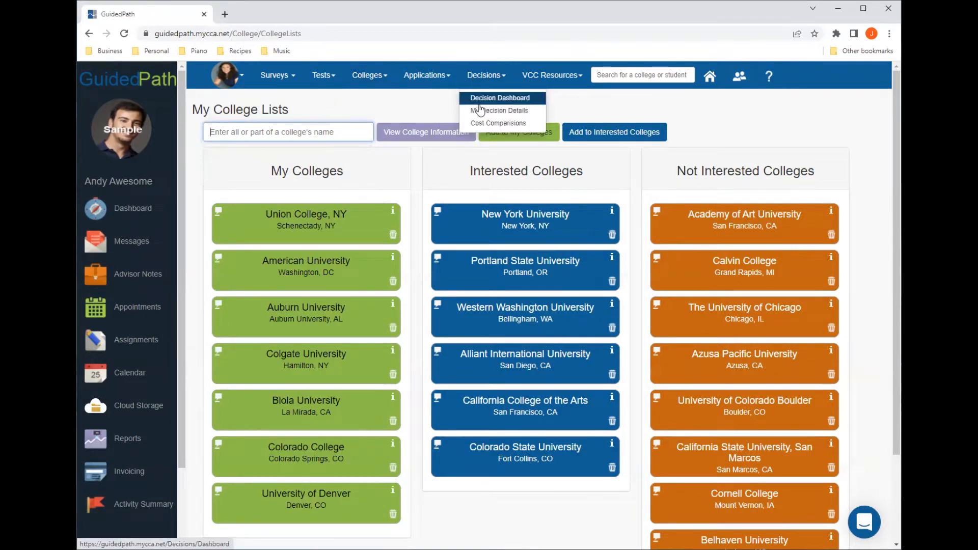
left_click(480, 112)
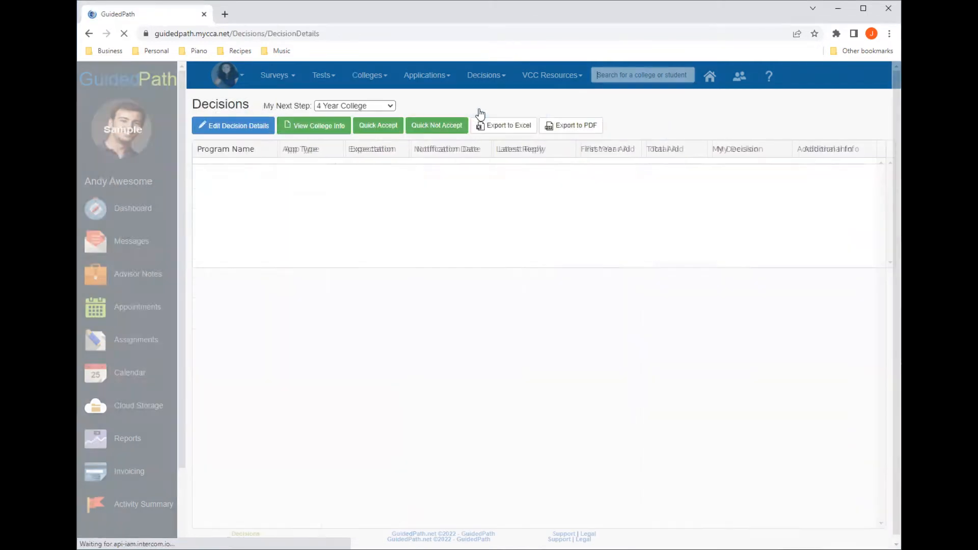
left_click(234, 176)
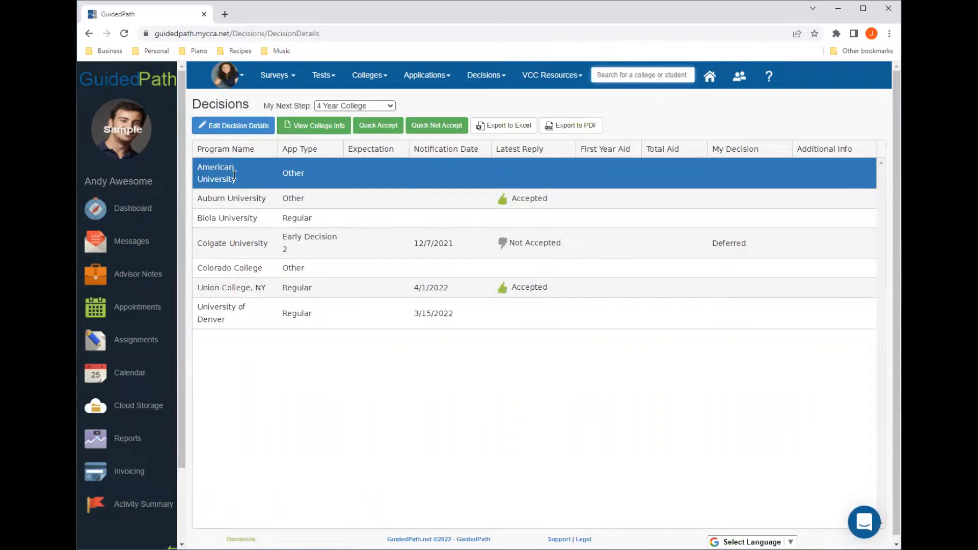
left_click(242, 129)
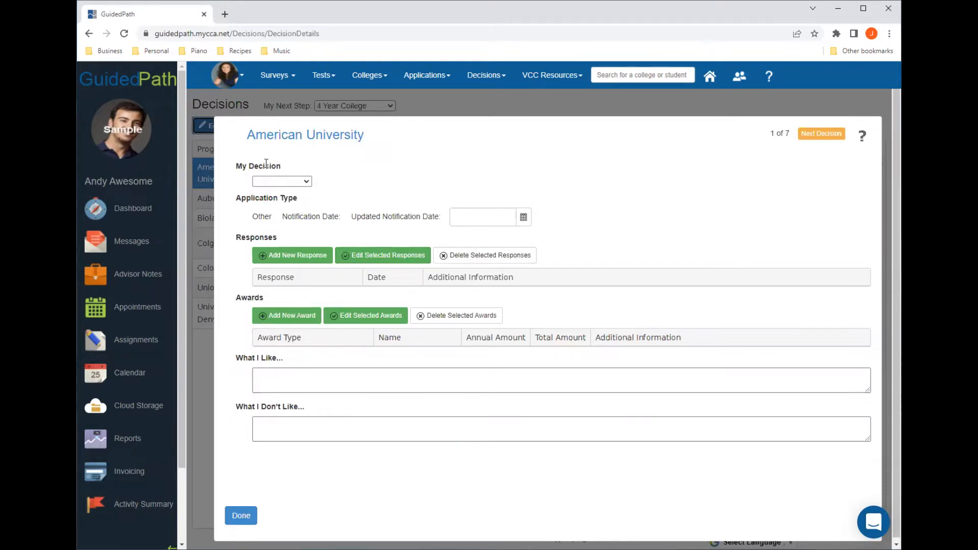
left_click(291, 181)
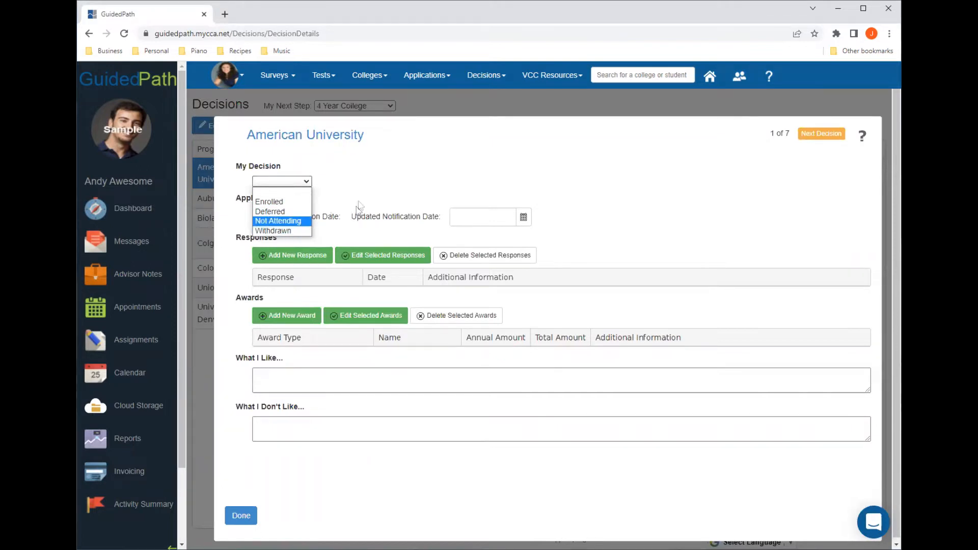
left_click(415, 186)
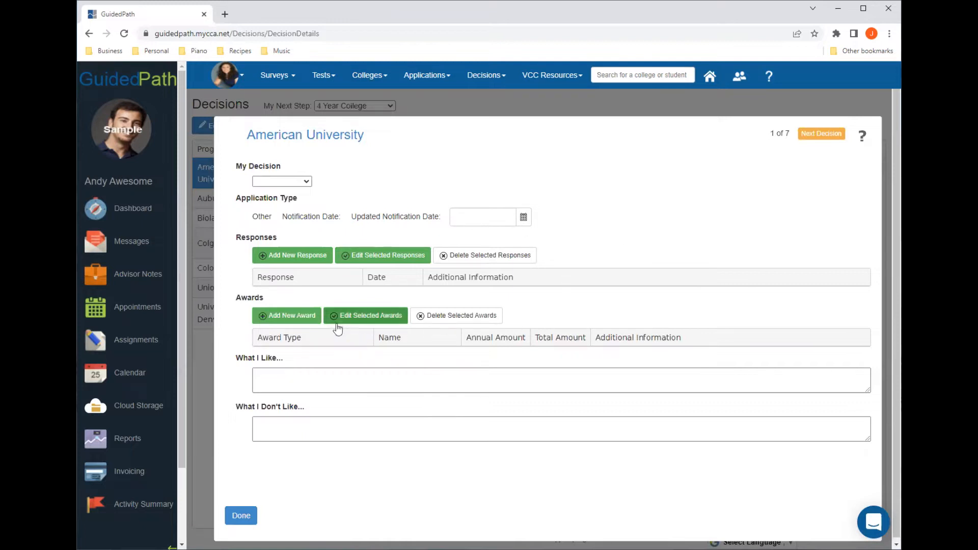
- Add a new college response of Accepted, dated 3/30/2022, to American University, leaving the additional information blank
left_click(279, 259)
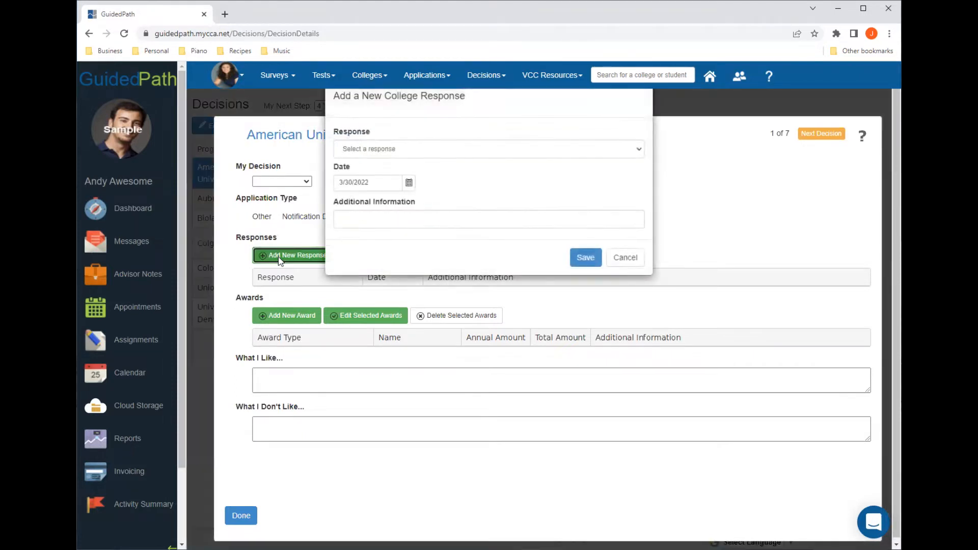
left_click(406, 153)
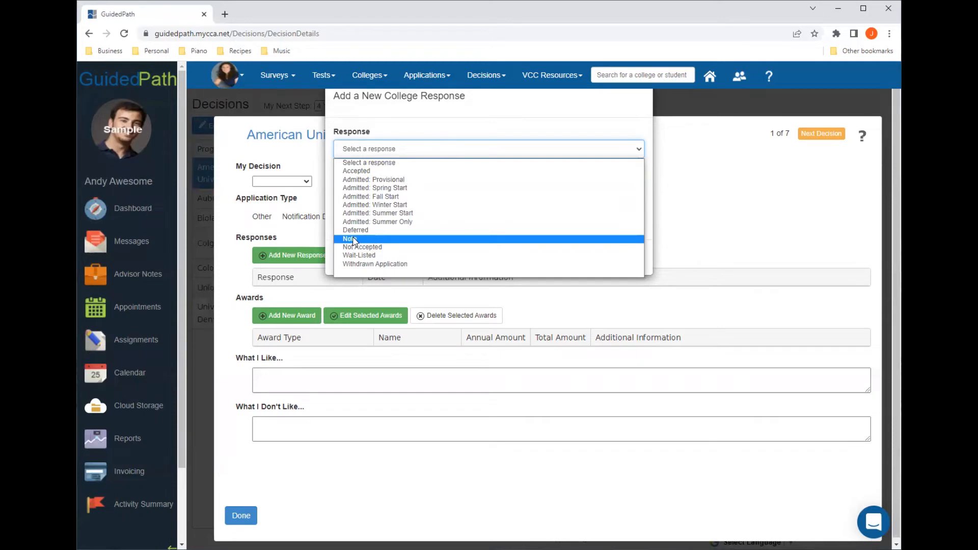
left_click(360, 172)
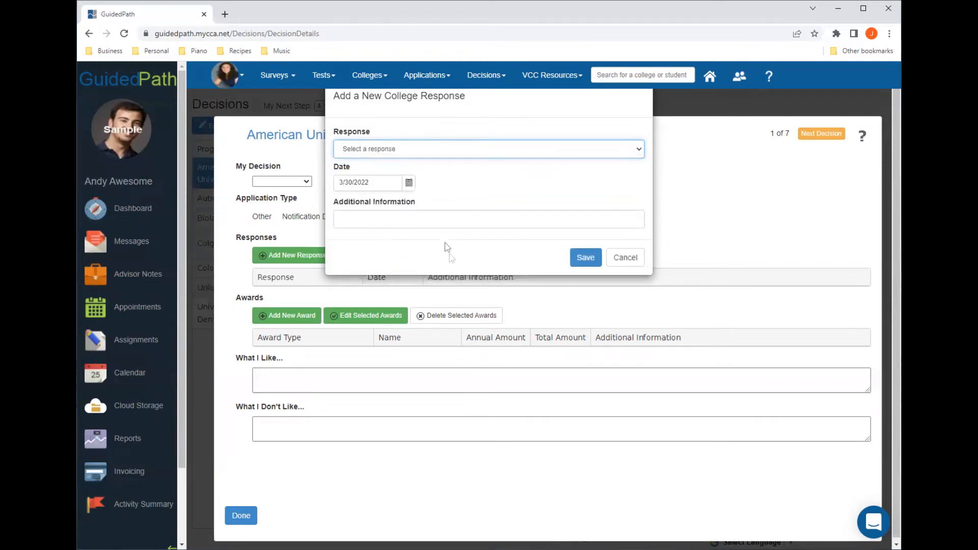
left_click(375, 219)
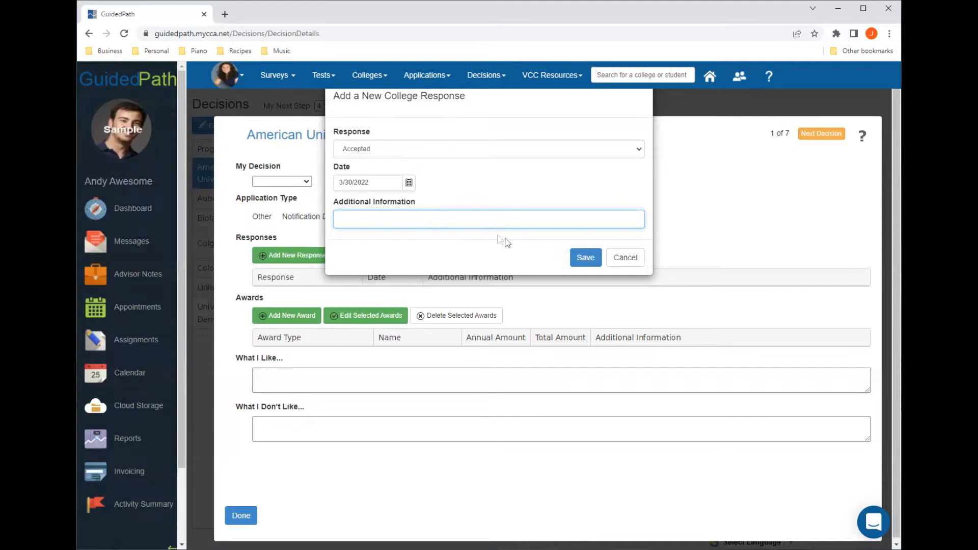
left_click(578, 263)
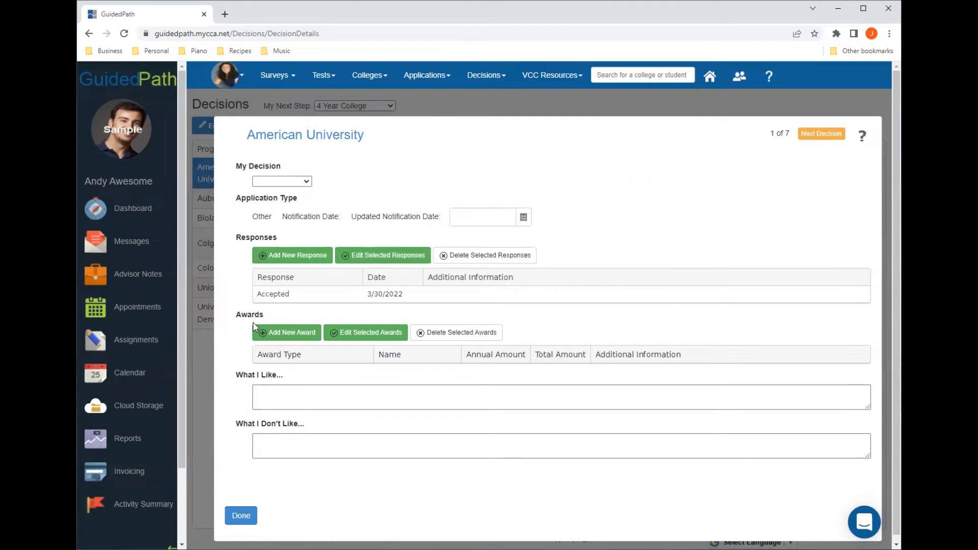
left_click(274, 333)
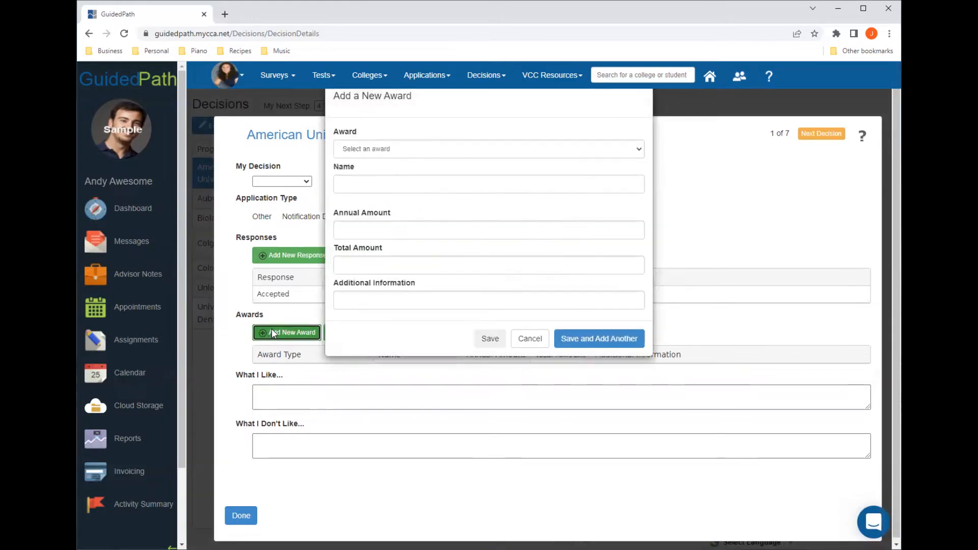
left_click(405, 153)
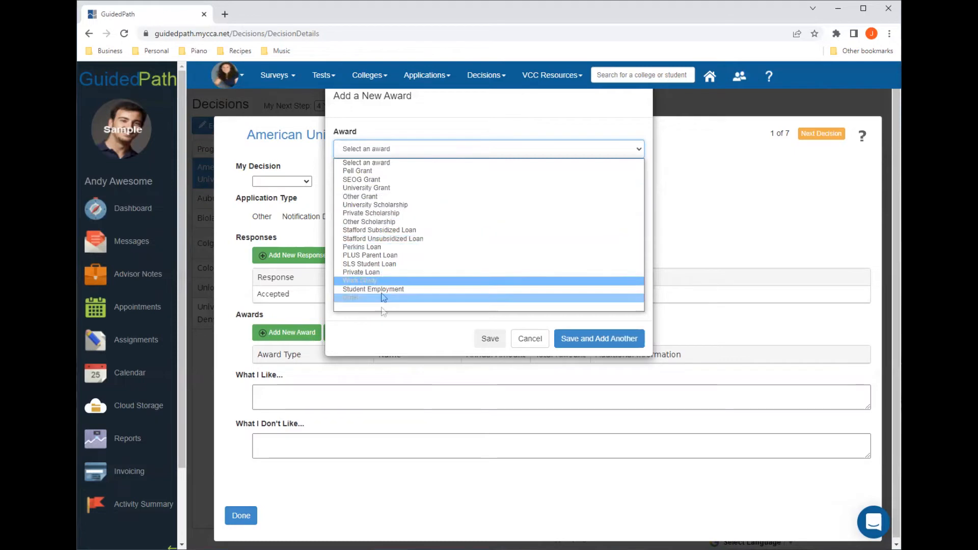
left_click(379, 205)
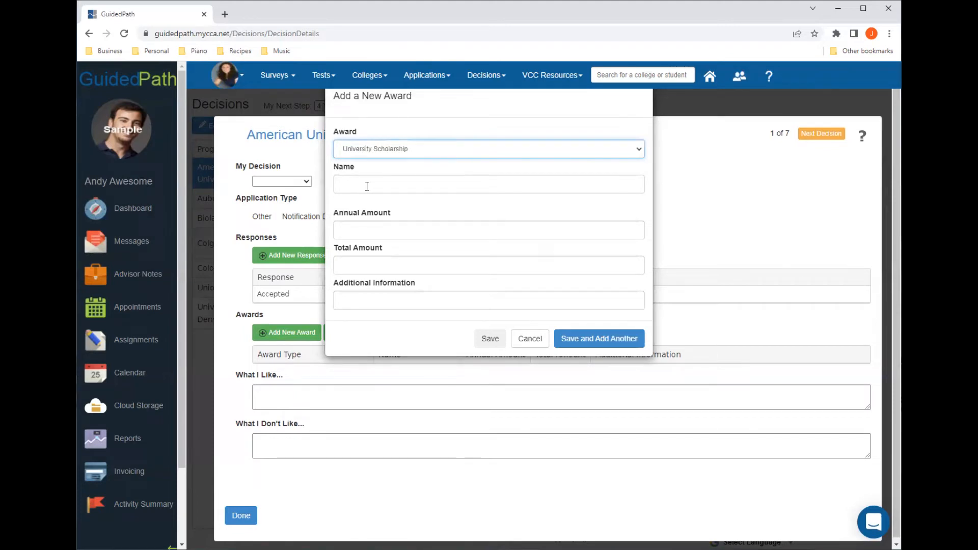
left_click(369, 232)
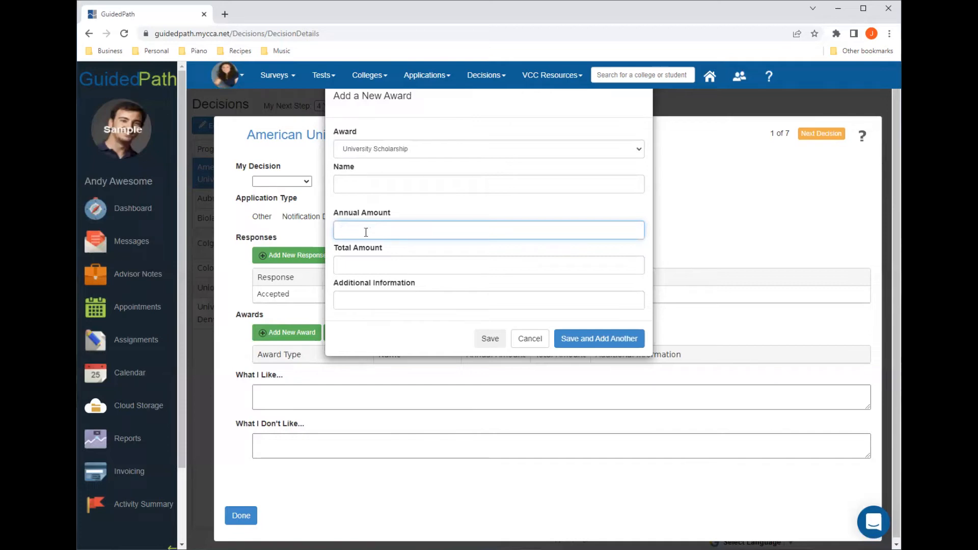
left_click(388, 261)
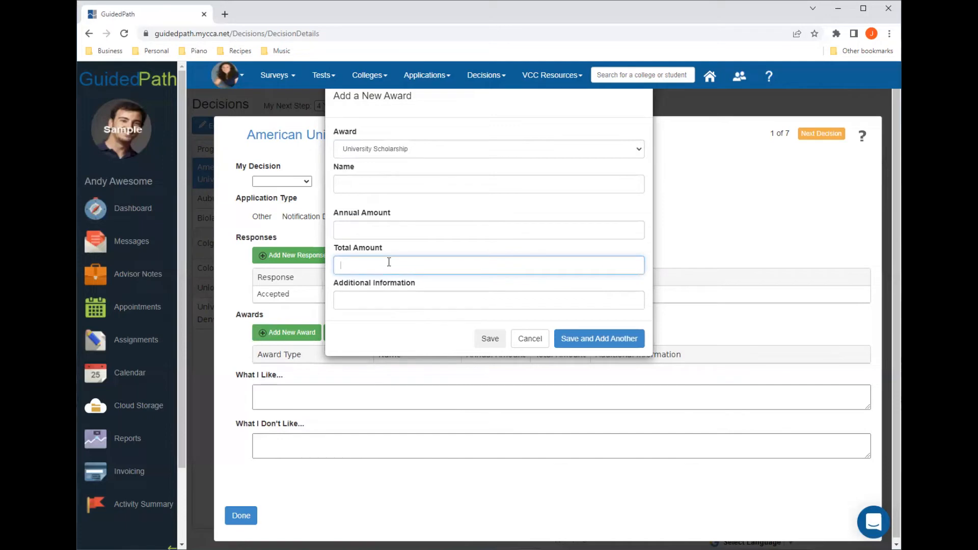
left_click(387, 301)
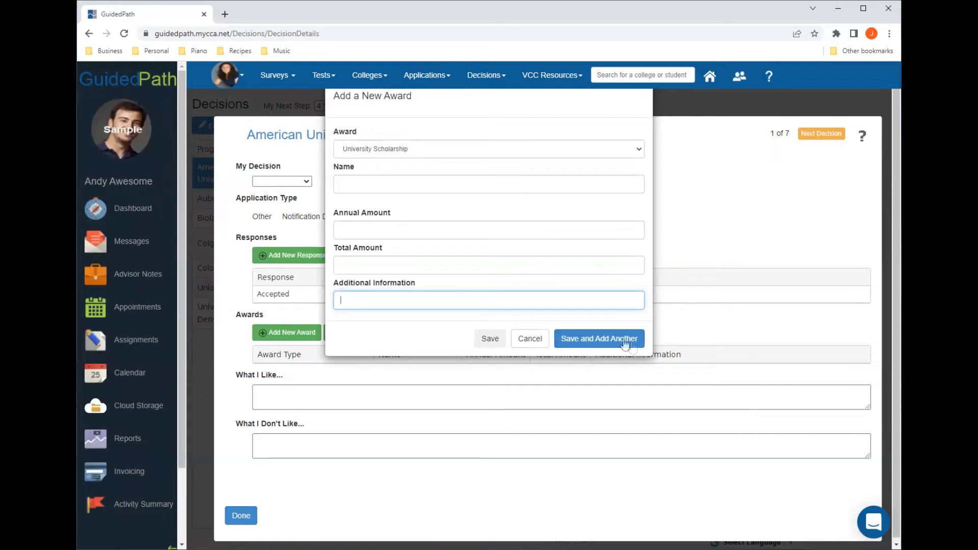
left_click(529, 340)
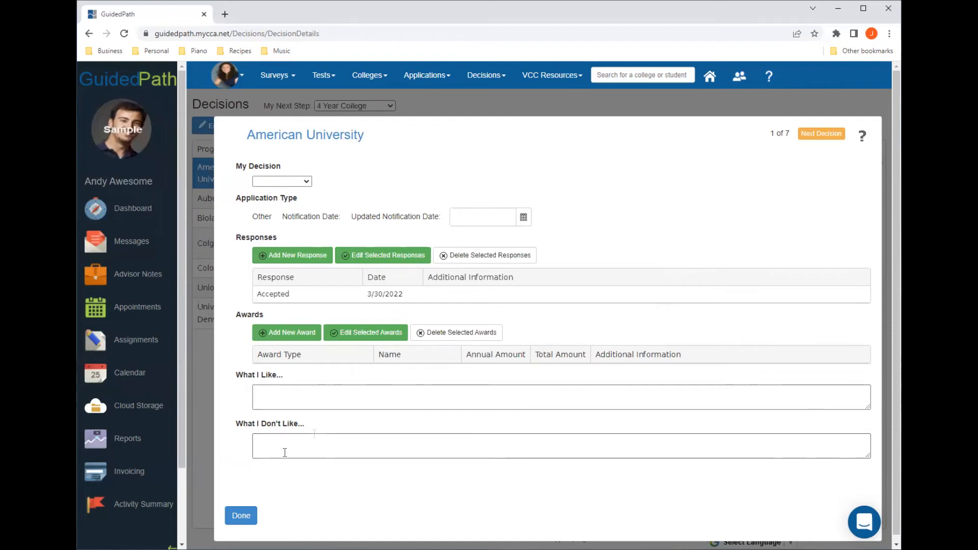
- Finish editing American University, quick-mark Colorado College and University of Denver as accepted, and Biola University as not accepted
left_click(241, 516)
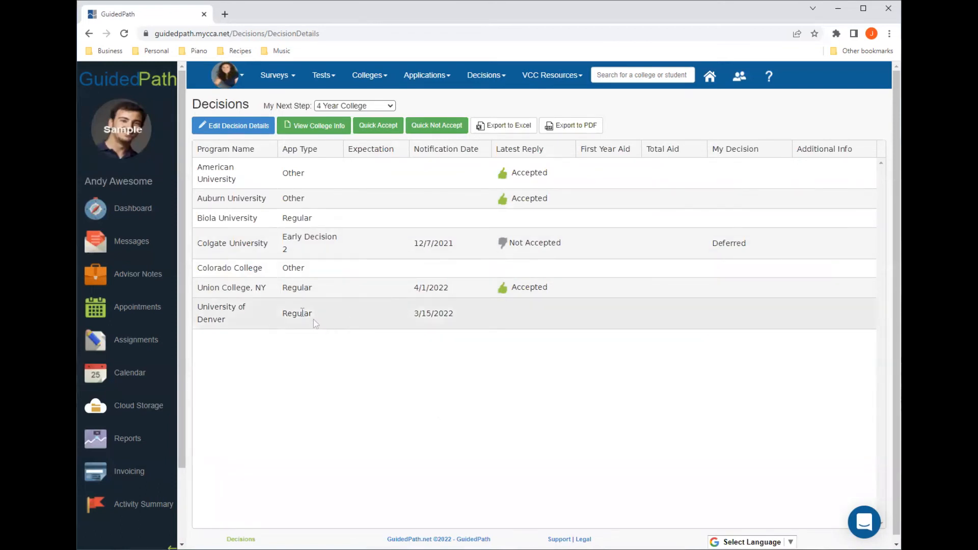
left_click(262, 270)
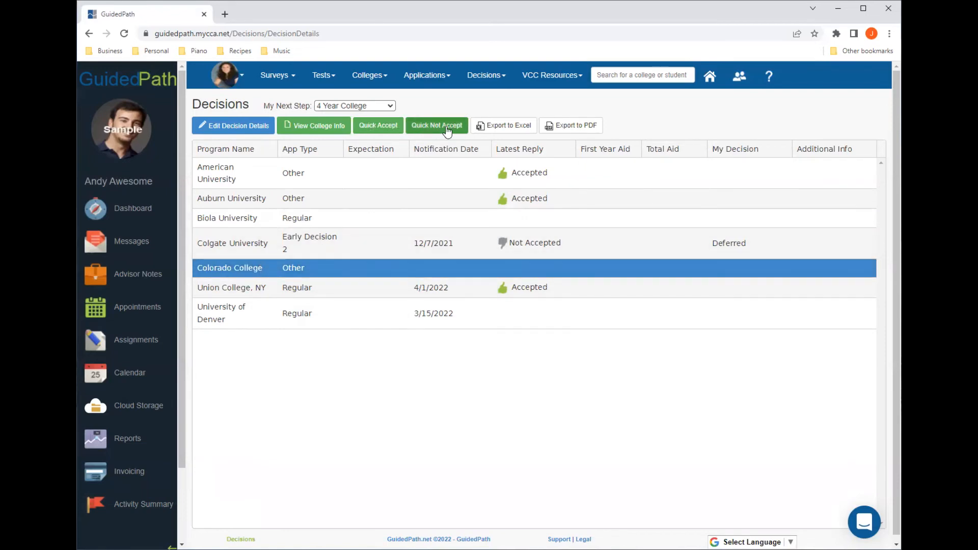
left_click(383, 128)
left_click(321, 326)
left_click(377, 126)
left_click(364, 218)
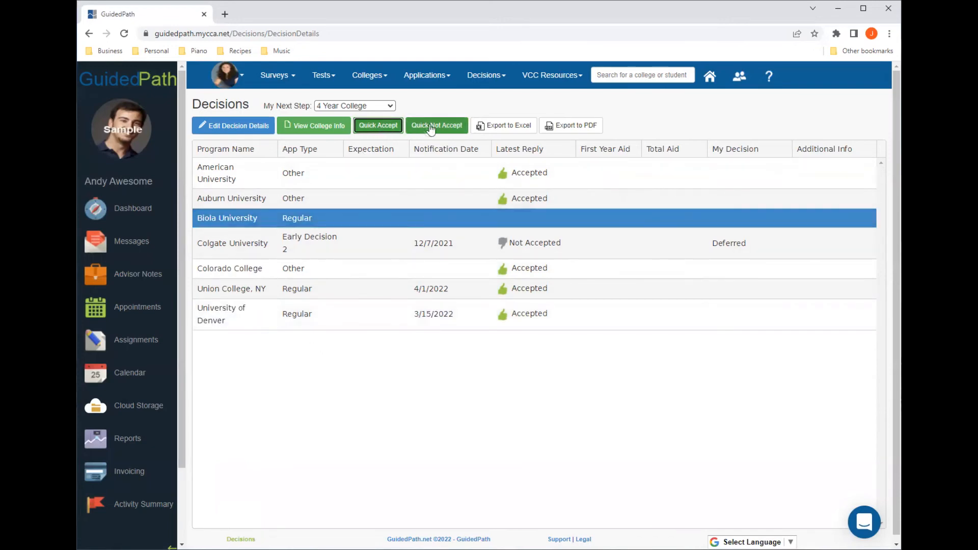
left_click(427, 127)
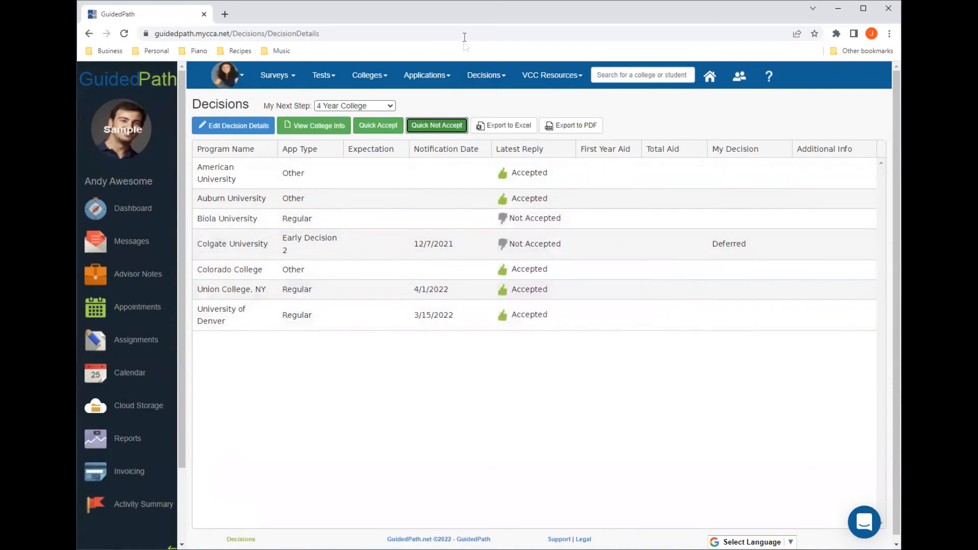
- Set up a cost comparison with Auburn University as the first college and American University as the second
left_click(480, 77)
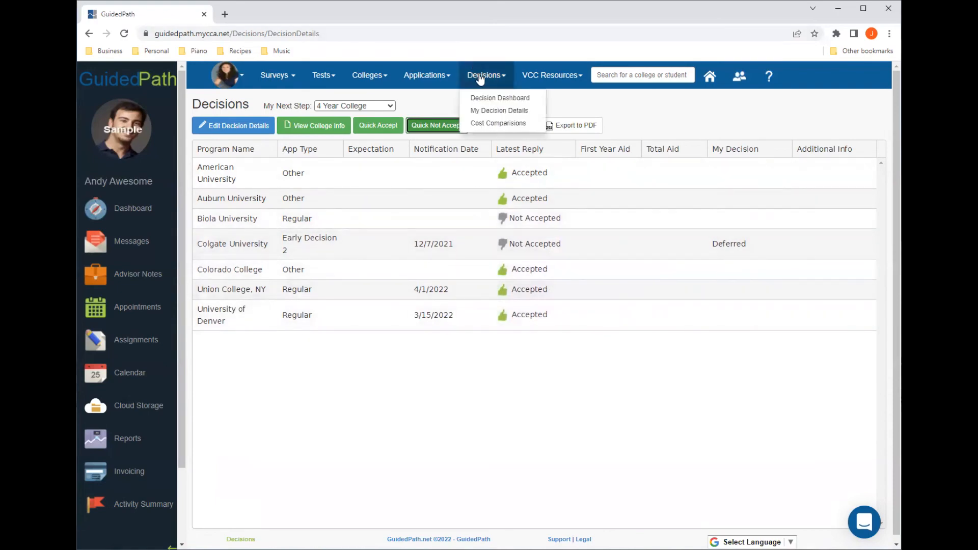
left_click(490, 128)
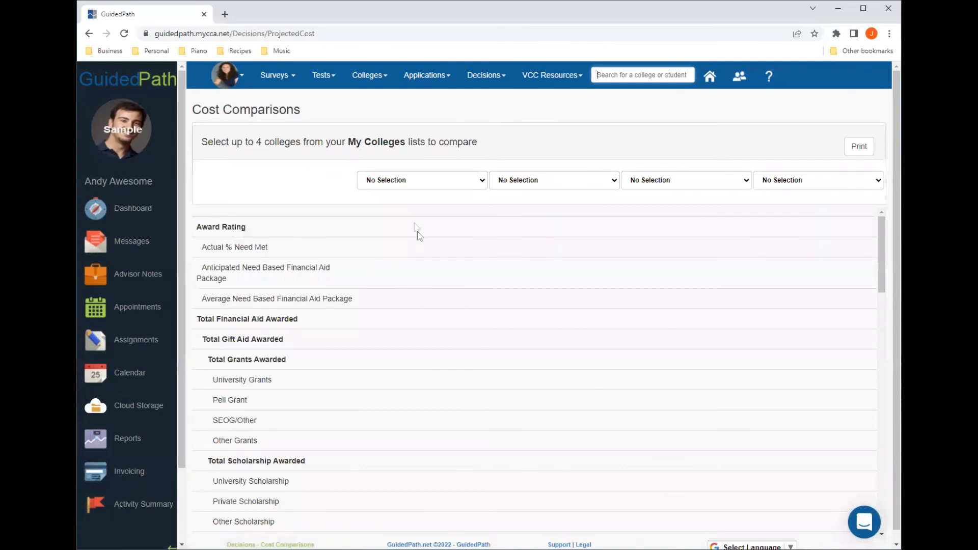
left_click(412, 183)
left_click(408, 211)
left_click(515, 183)
left_click(527, 212)
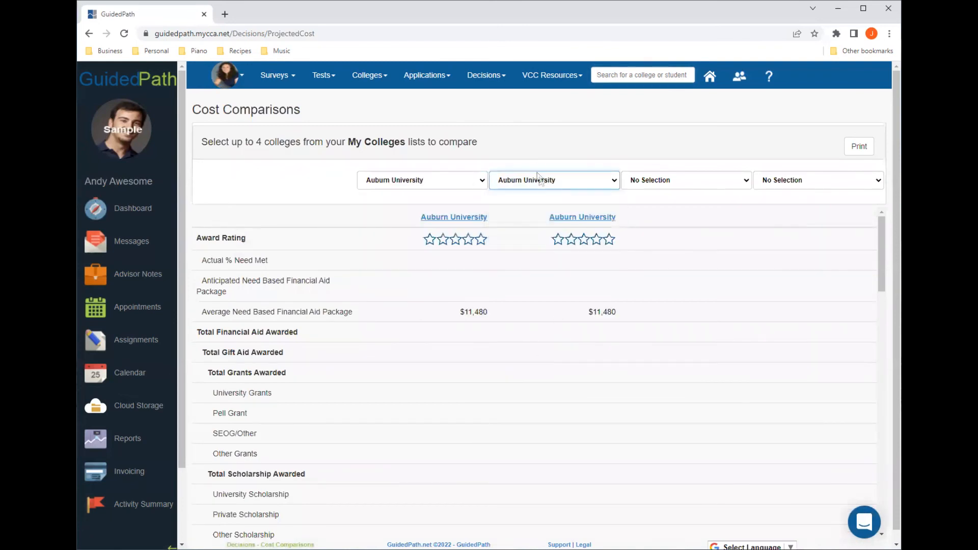
key("Up")
- Review the cost comparison of the two colleges through to the Six Year Outlook figures
scroll(537, 348, "down", 2)
scroll(537, 348, "down", 15)
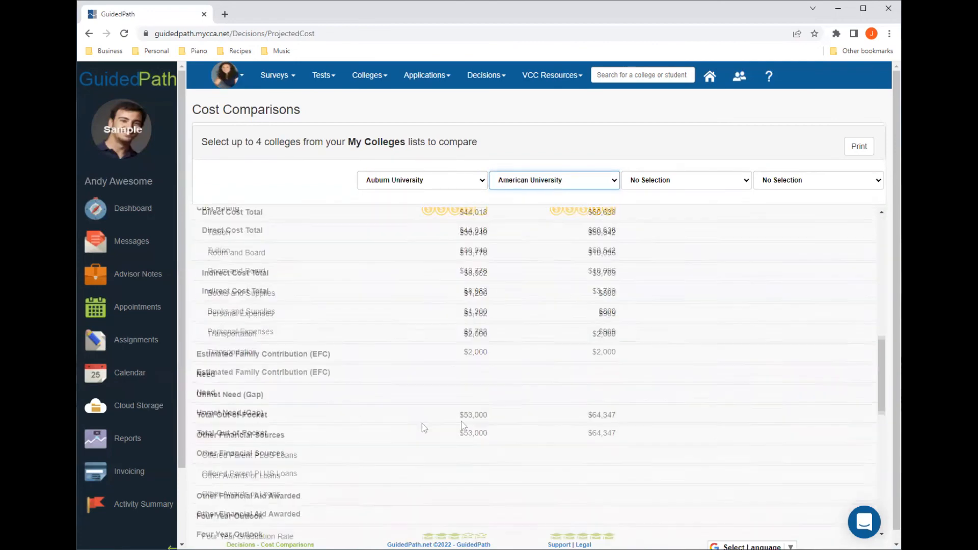
scroll(574, 489, "down", 1)
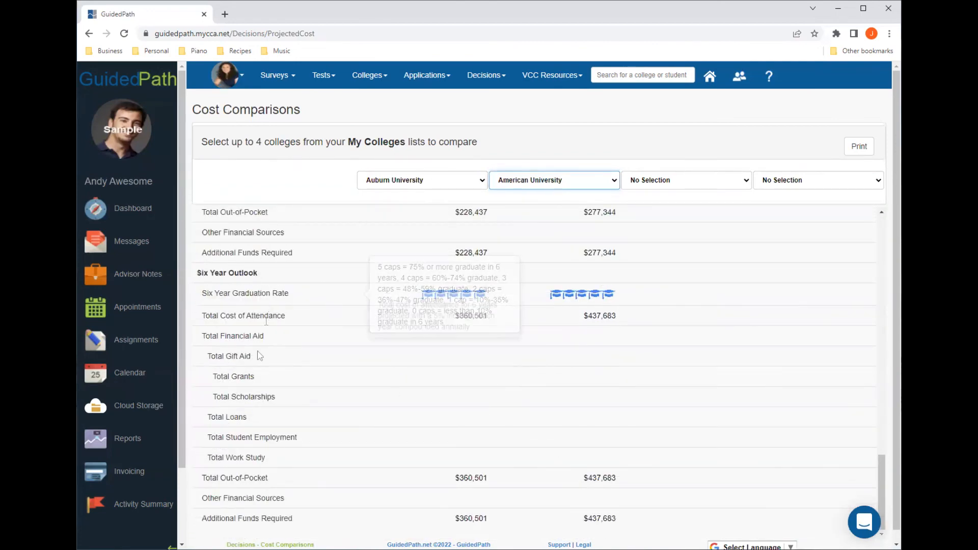
scroll(594, 419, "down", 1)
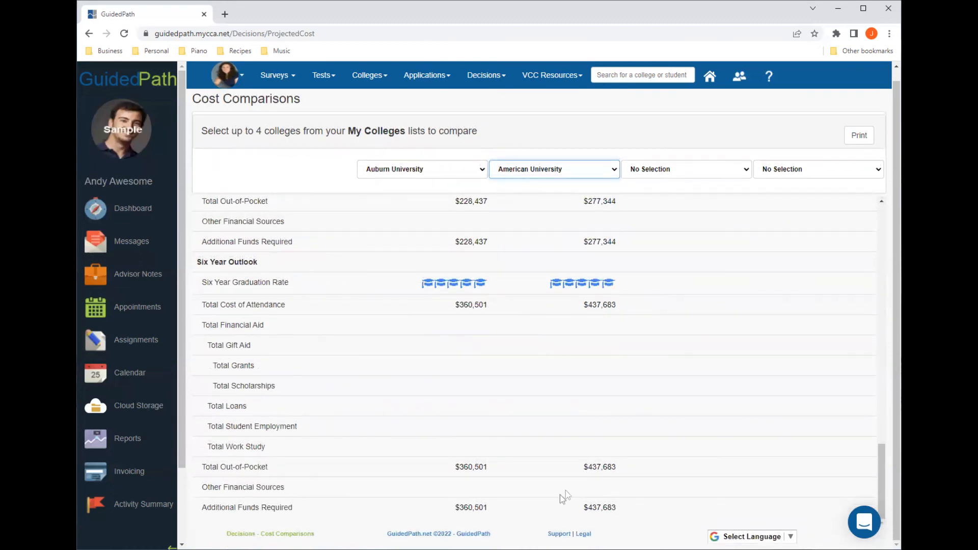
scroll(565, 478, "up", 5)
scroll(579, 471, "up", 10)
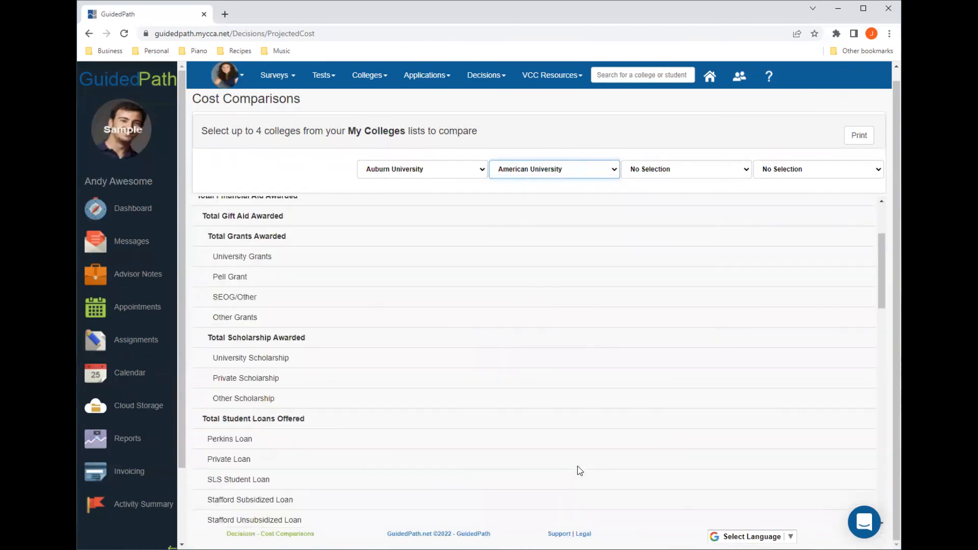